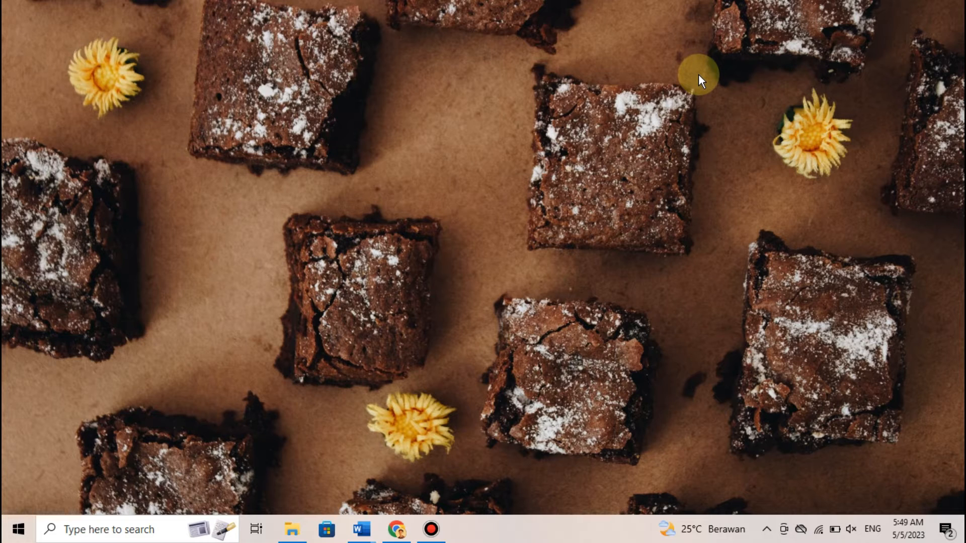
- In the blank Word document, write "Baca Kerja adalah suatu platform loker. Baca Kerja telah ada sejak 2023."
{"action": "mouse_move", "coordinate": [361, 528]}
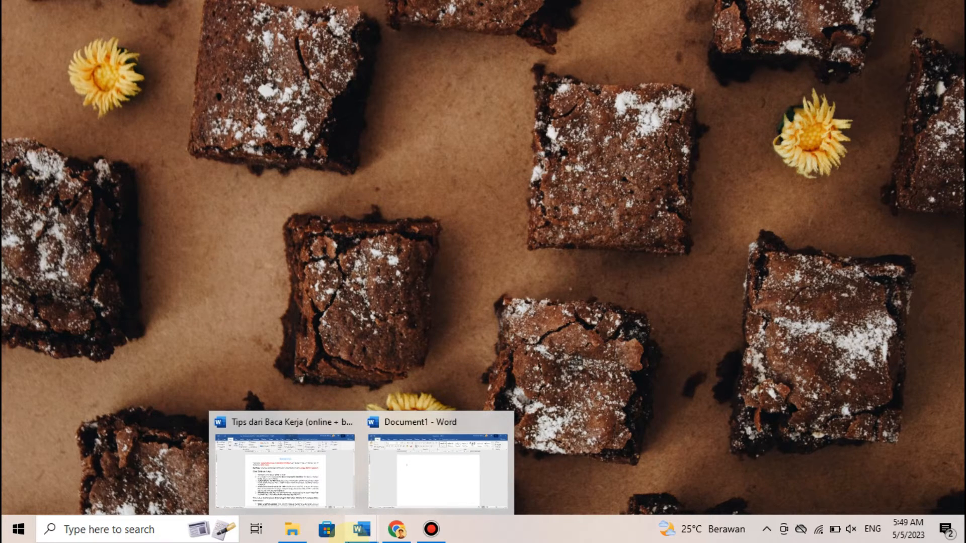
{"action": "left_click", "coordinate": [432, 500]}
{"action": "type", "text": "Baca"}
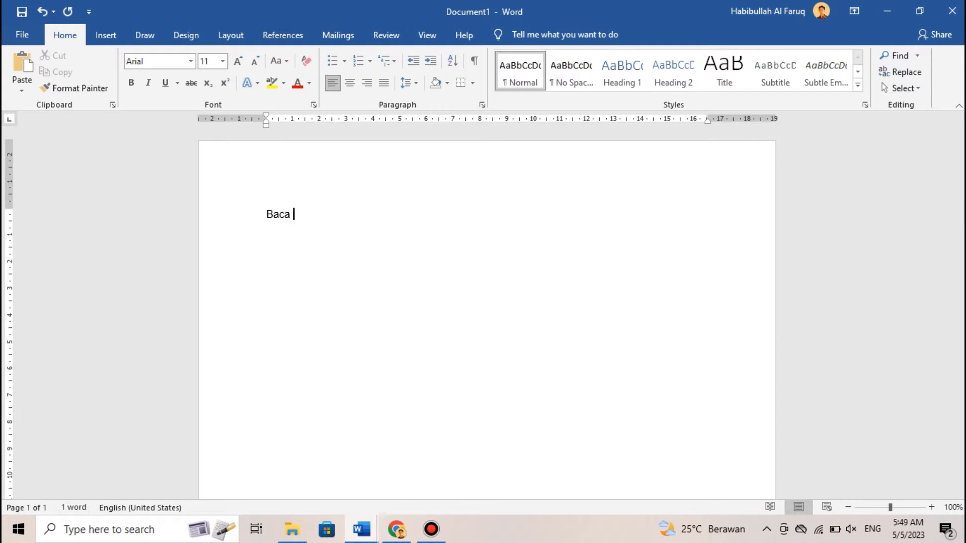
{"action": "type", "text": "K"}
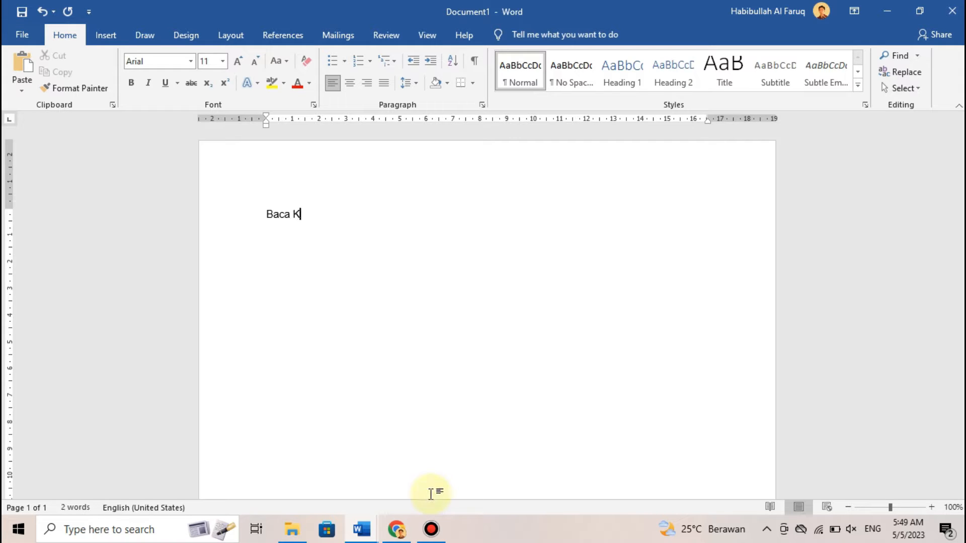
{"action": "type", "text": "erja adalah suatu "}
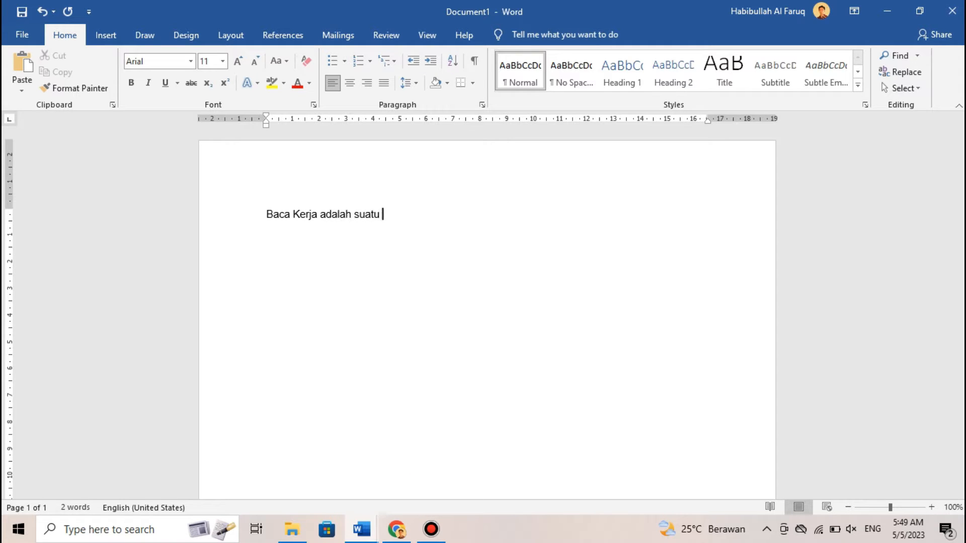
{"action": "type", "text": "platform Idker"}
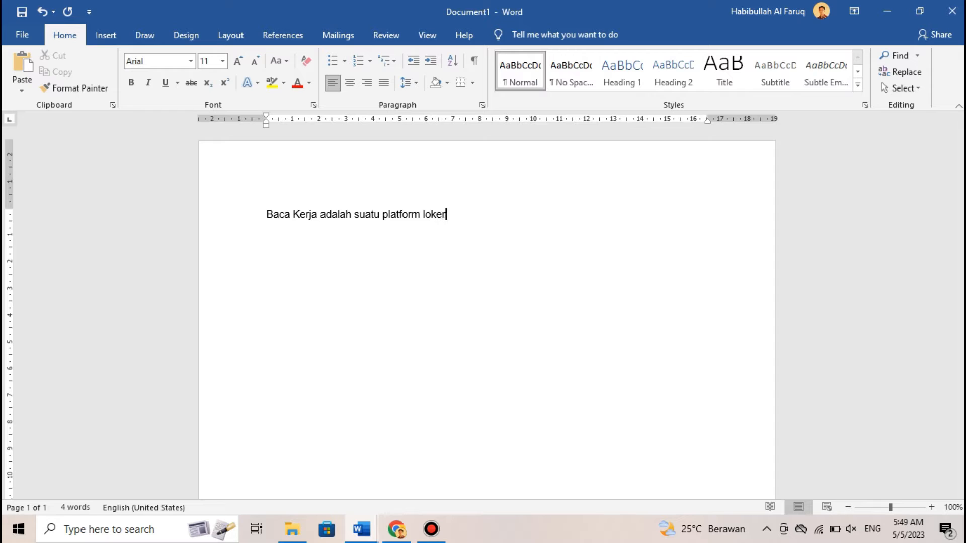
{"action": "type", "text": ". Baca Kerja telah ada sejak 2023."}
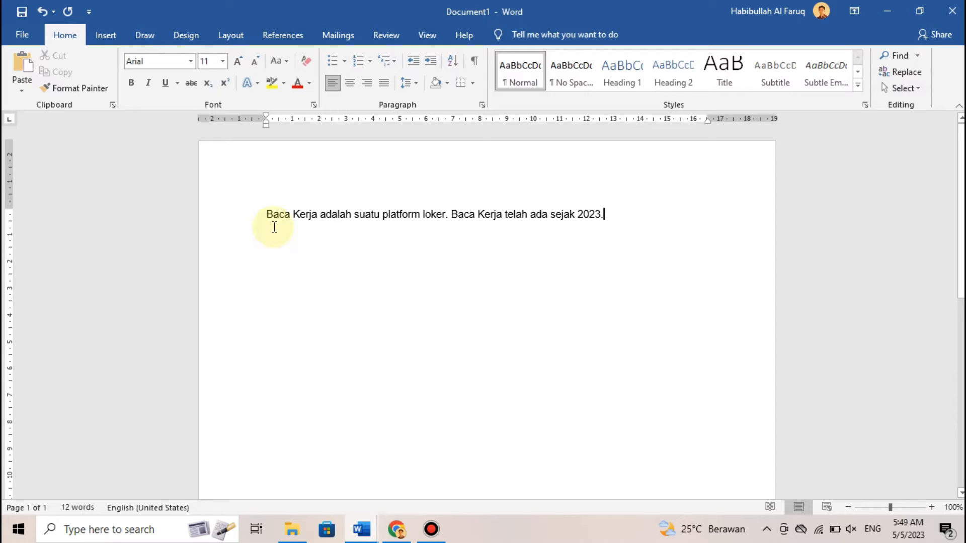
- Start inserting a hyperlink on the first "Baca Kerja" in the sentence
{"action": "left_click", "coordinate": [268, 214]}
{"action": "left_click_drag", "start_coordinate": [268, 214], "coordinate": [313, 213]}
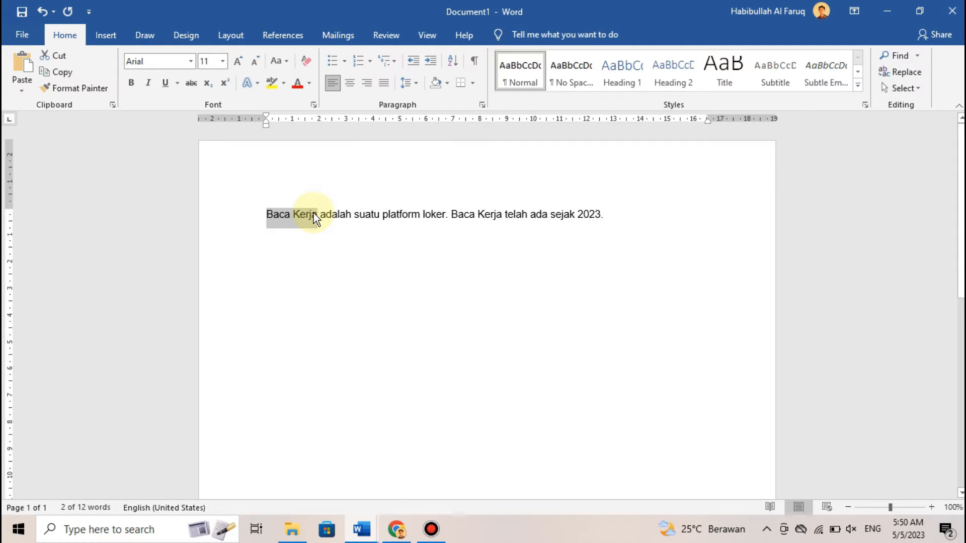
{"action": "left_click", "coordinate": [115, 43]}
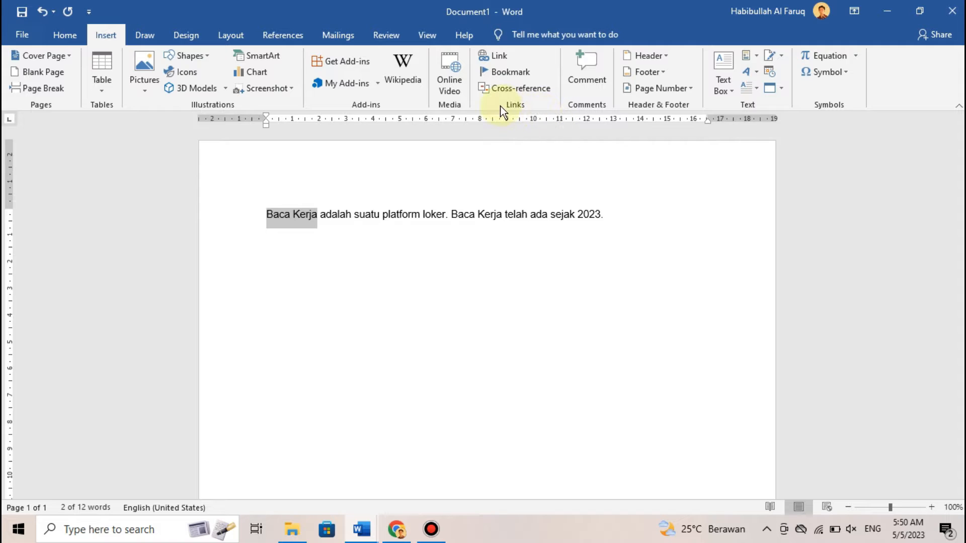
{"action": "left_click", "coordinate": [498, 57]}
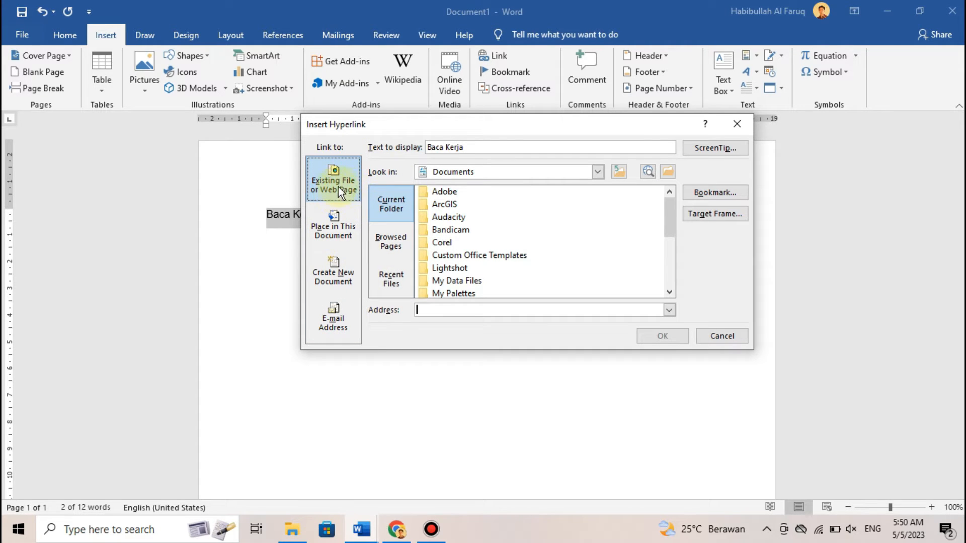
- Review the link options for a place in this document, a new document and an e-mail address, returning to existing file or web page
{"action": "left_click", "coordinate": [334, 235]}
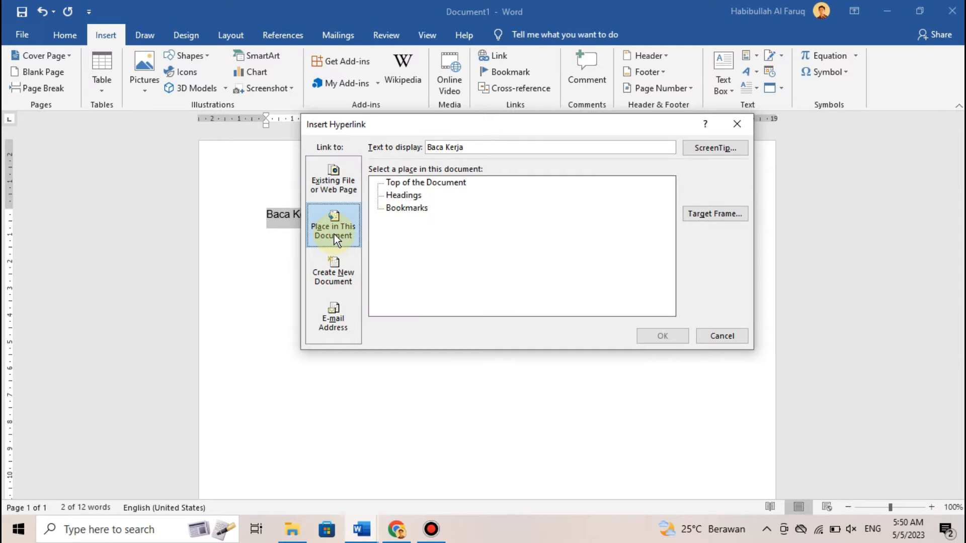
{"action": "left_click", "coordinate": [331, 271]}
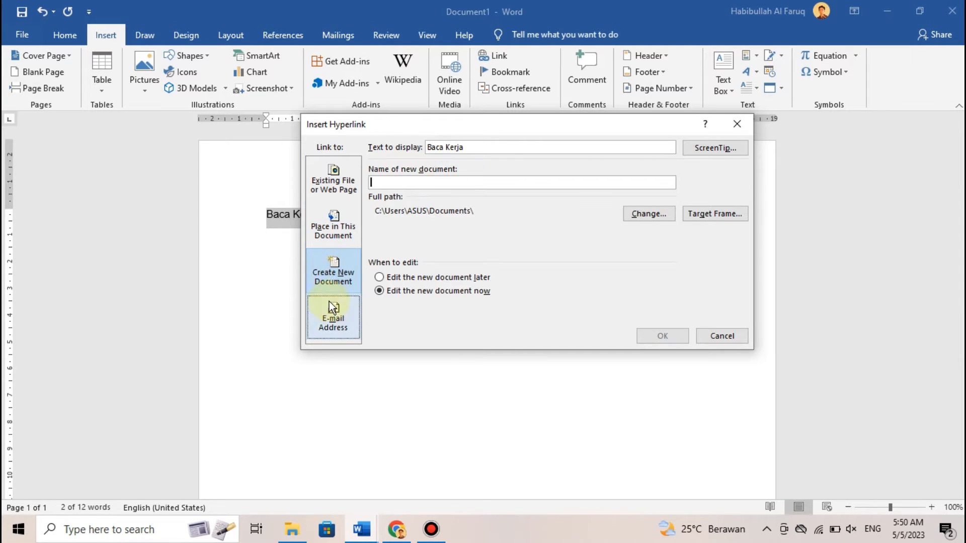
{"action": "left_click", "coordinate": [339, 315]}
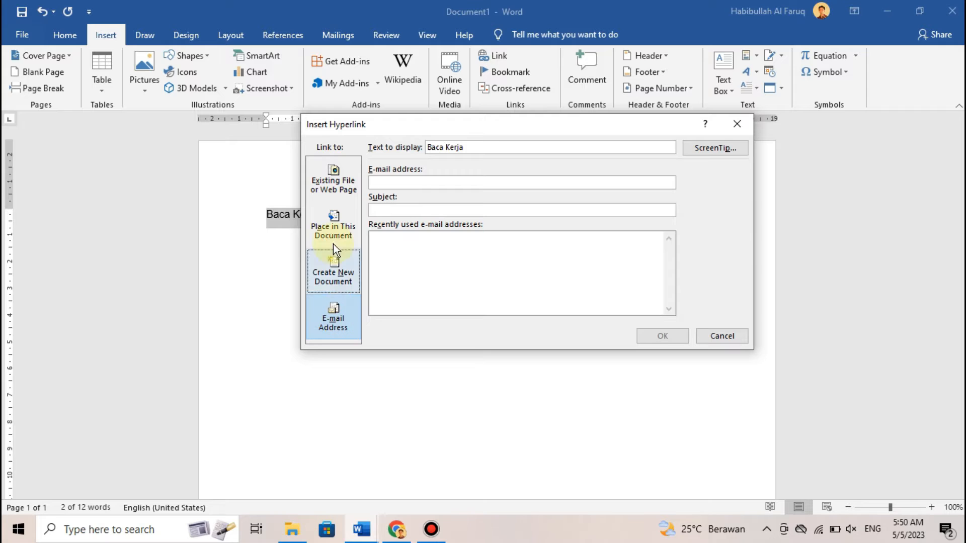
{"action": "left_click", "coordinate": [328, 188]}
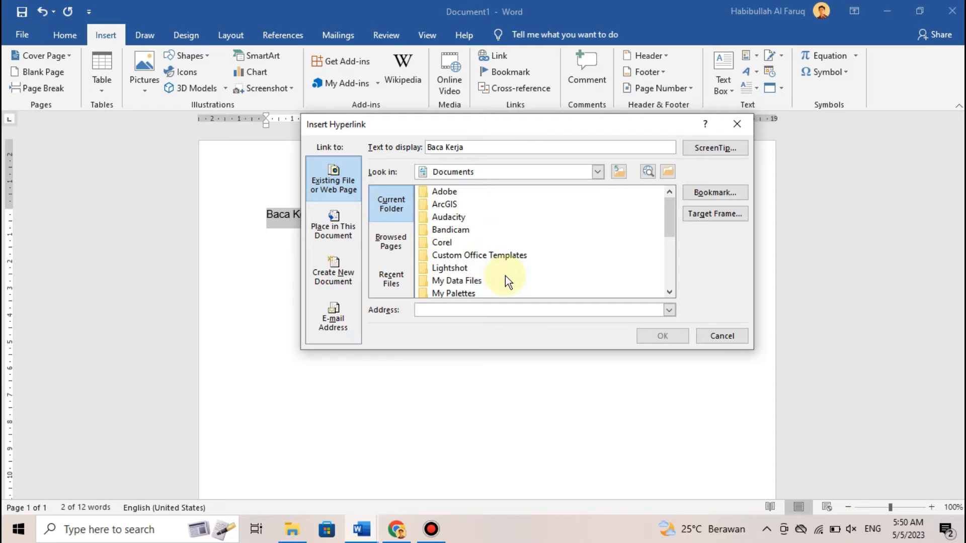
{"action": "left_click", "coordinate": [378, 207]}
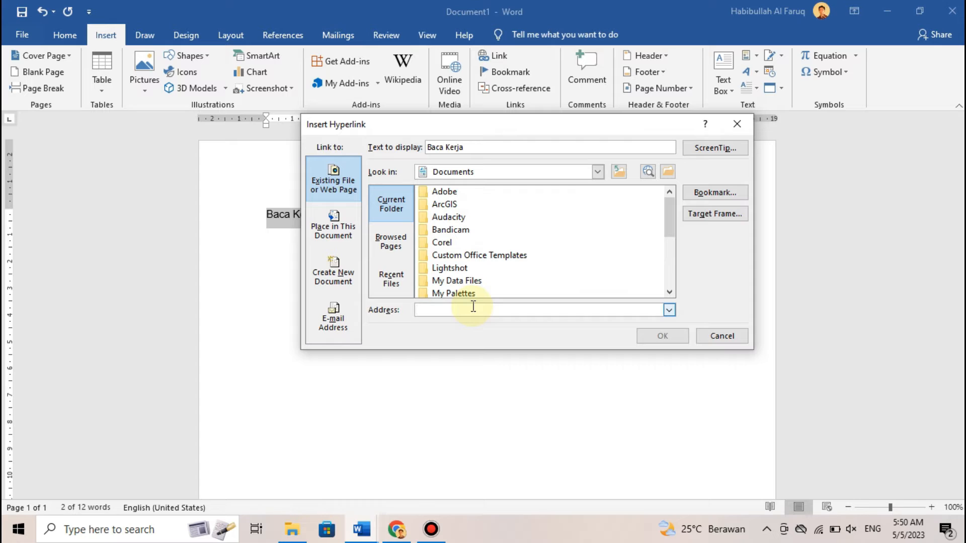
{"action": "type", "text": "https"}
{"action": "type", "text": "://www.bacakerj"}
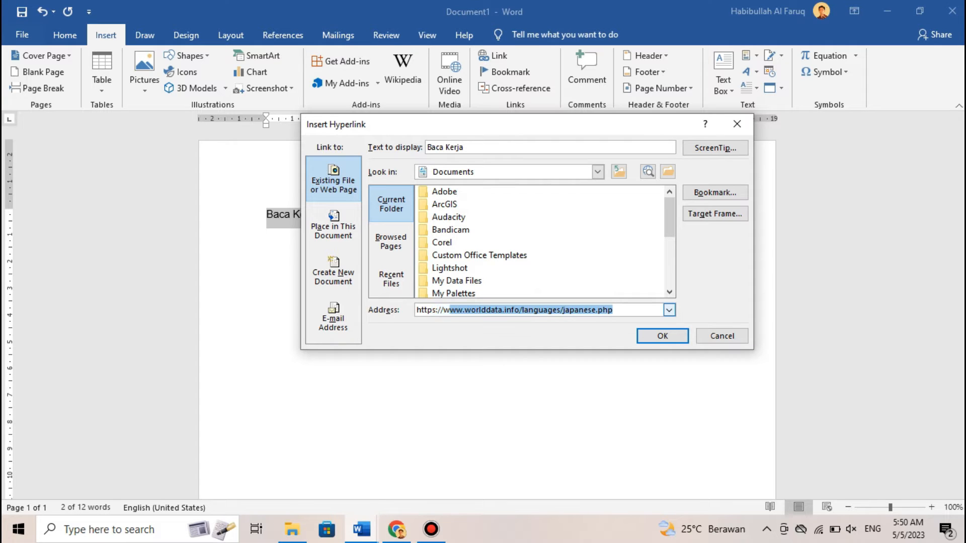
{"action": "type", "text": "a.com"}
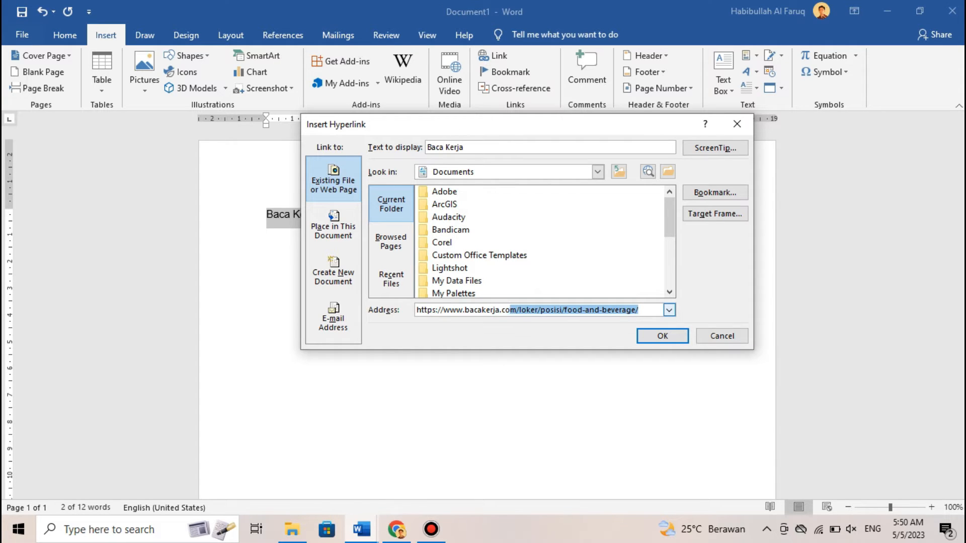
{"action": "key", "text": "Delete"}
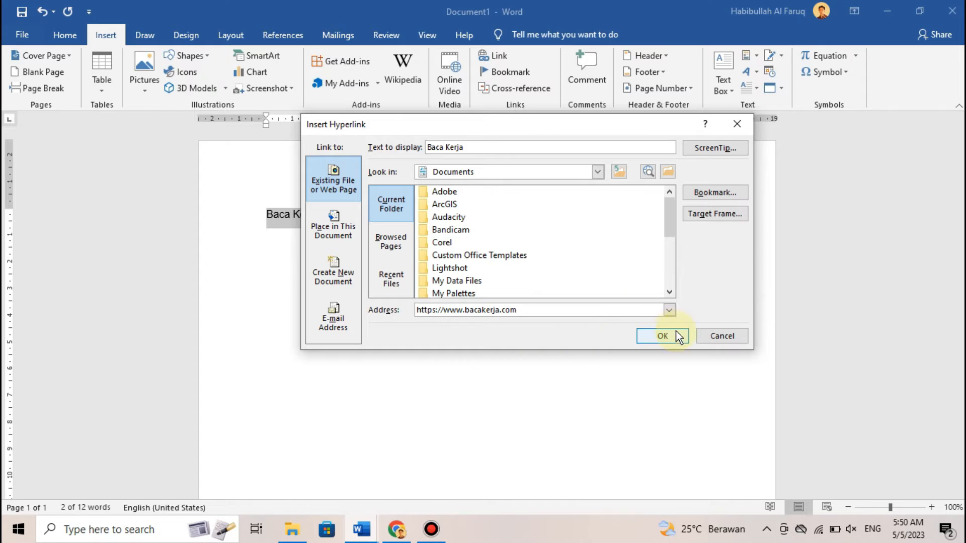
{"action": "left_click", "coordinate": [663, 336]}
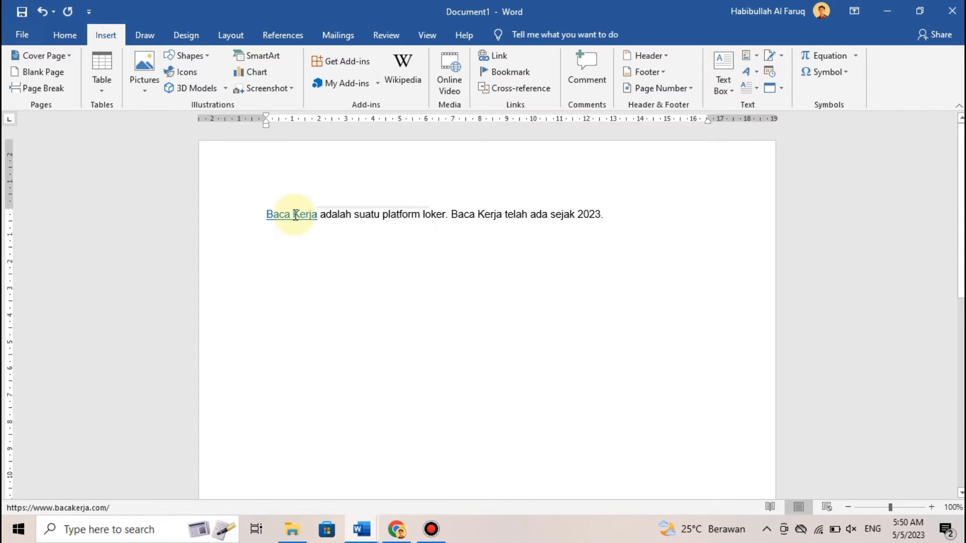
{"action": "mouse_move", "coordinate": [295, 215]}
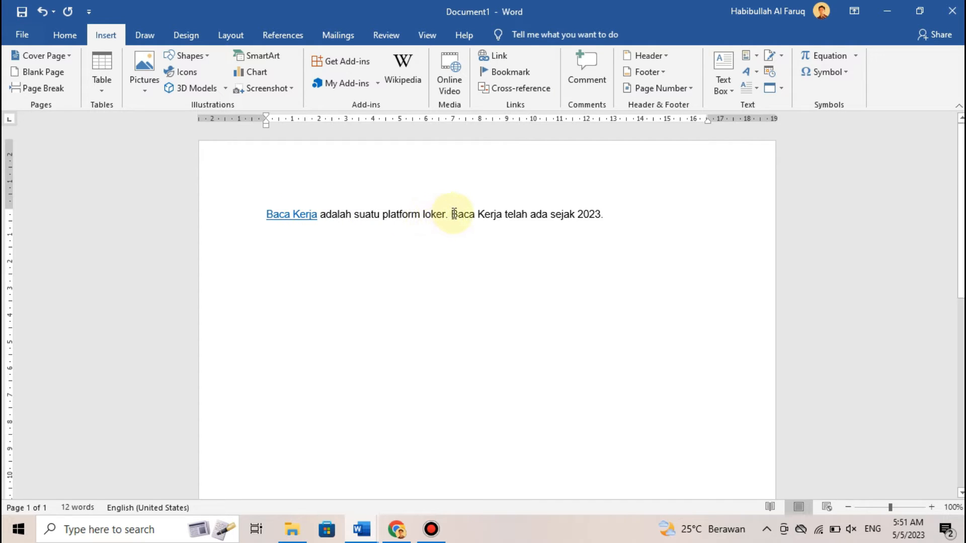
{"action": "left_click_drag", "start_coordinate": [454, 214], "coordinate": [496, 215]}
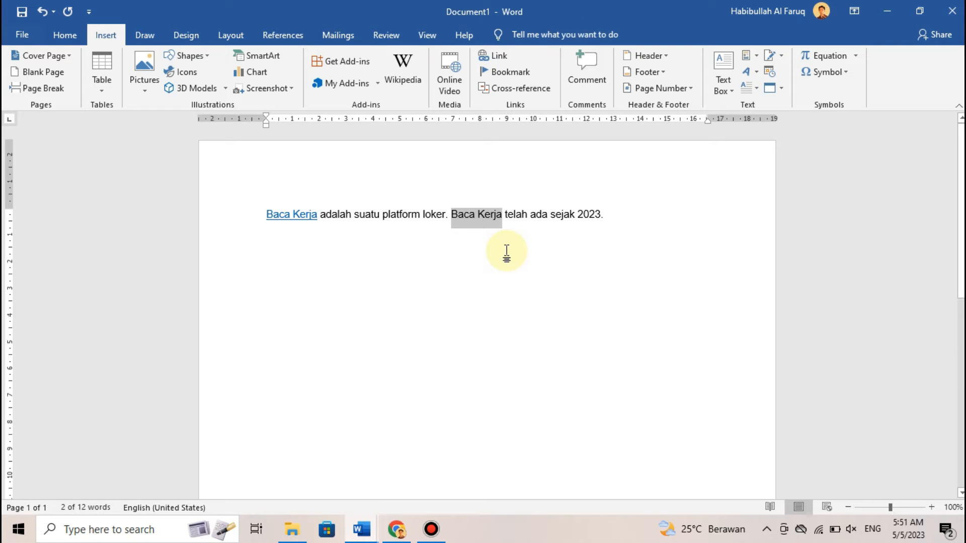
{"action": "key", "text": "ctrl+k"}
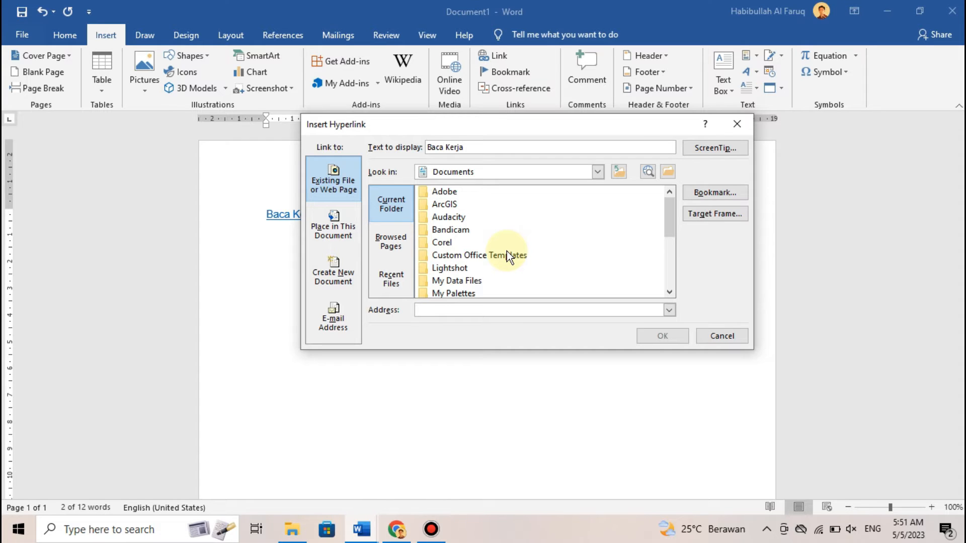
{"action": "type", "text": "https://www.bacakerja.com"}
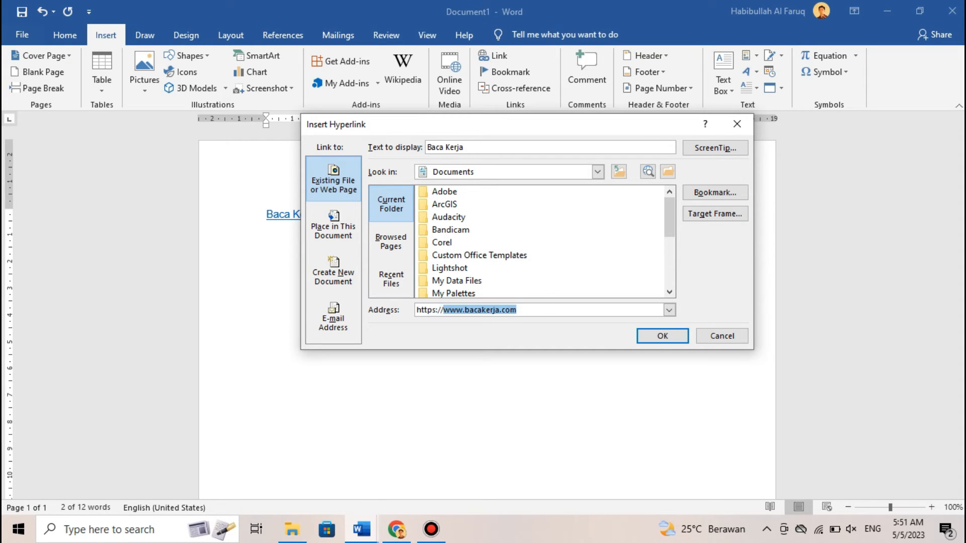
{"action": "left_click", "coordinate": [662, 336]}
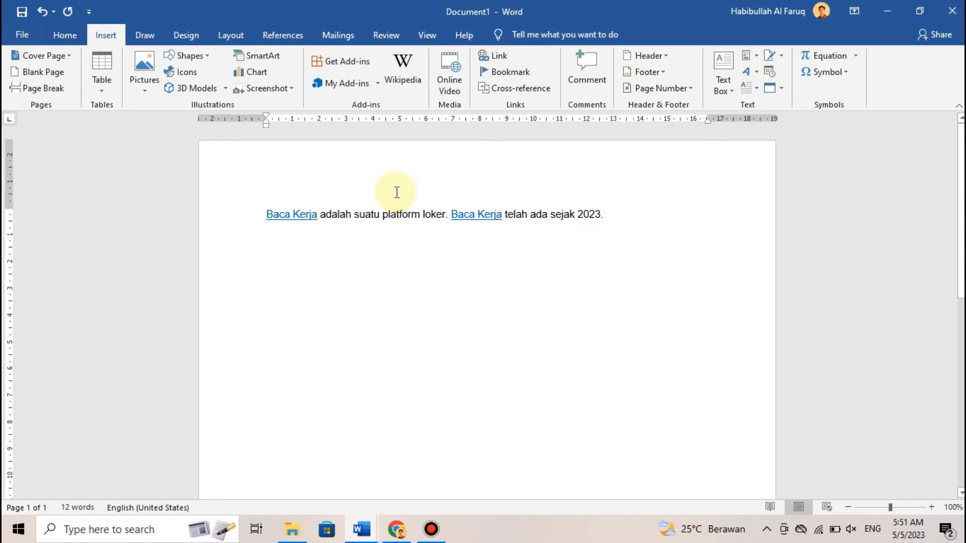
- Minimise this document and switch to the open Word file "Tips dari Baca Kerja (online + berkas ditentukan).docx"
{"action": "left_click", "coordinate": [887, 11]}
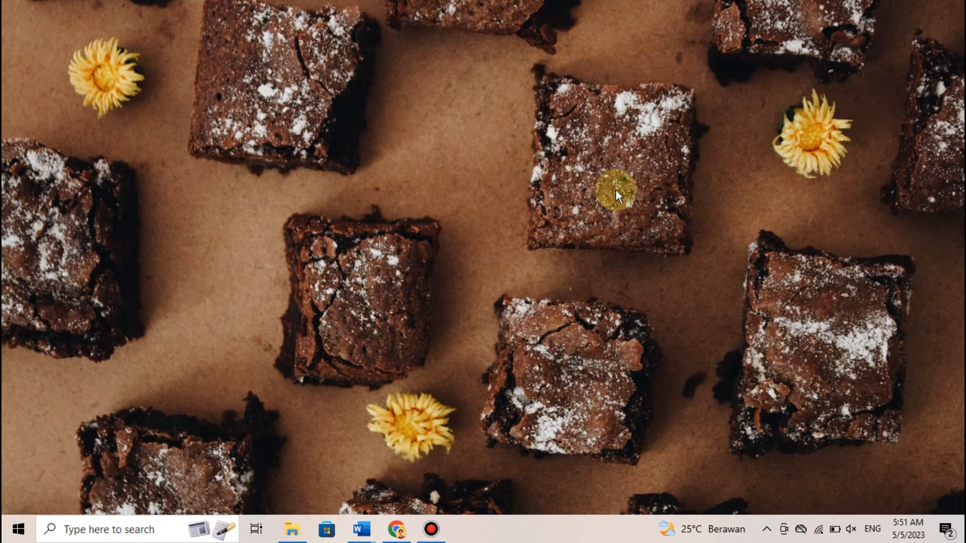
{"action": "mouse_move", "coordinate": [361, 529]}
{"action": "left_click", "coordinate": [328, 479]}
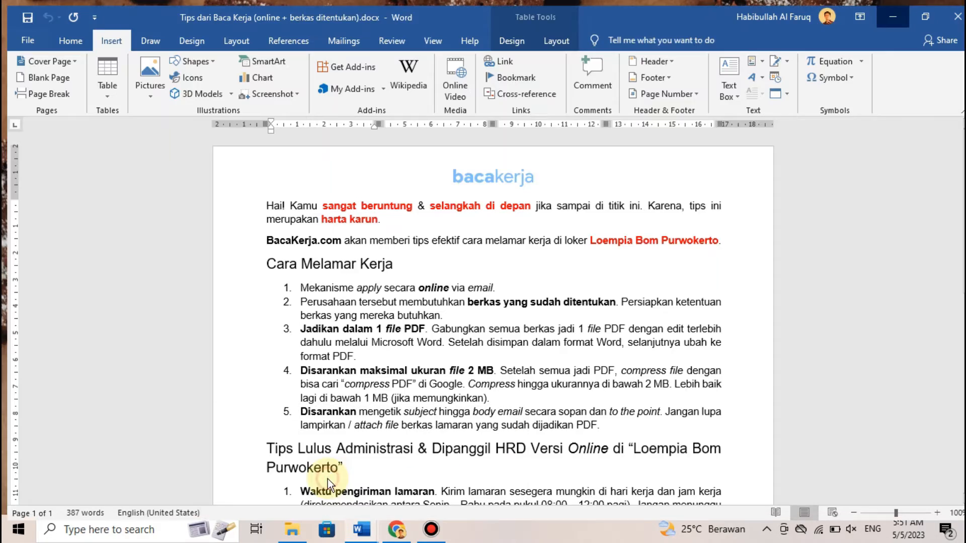
- Link the bold "BacaKerja.com" in the closing paragraph above "Baca Juga" to the file "Loempia Bom Purwokerto.pdf" in the current folder
{"action": "scroll", "coordinate": [534, 287], "scroll_direction": "down", "scroll_amount": 2}
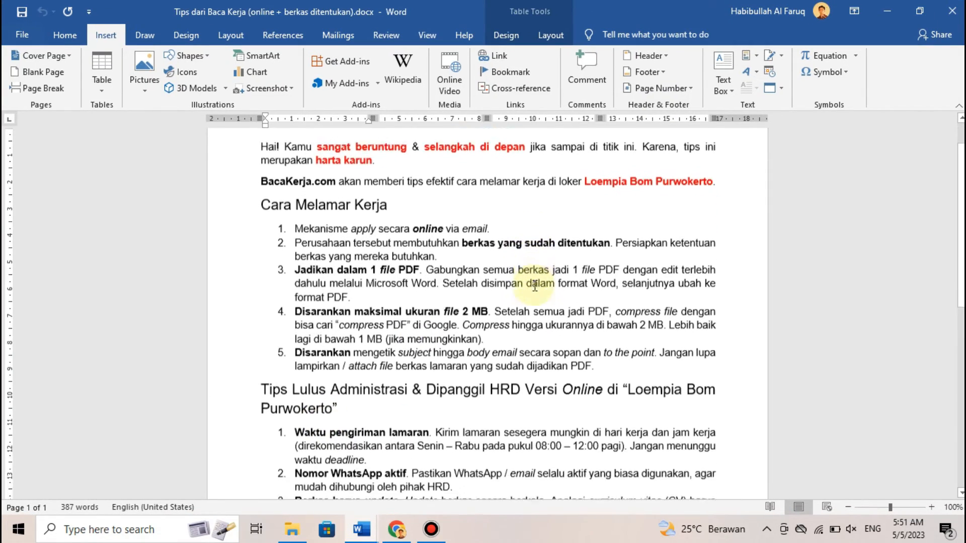
{"action": "scroll", "coordinate": [534, 286], "scroll_direction": "down", "scroll_amount": 15}
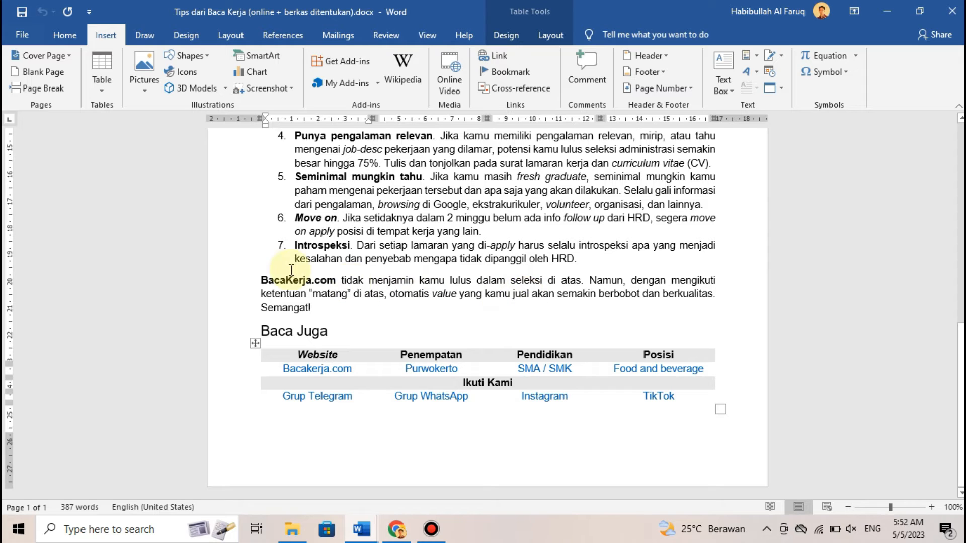
{"action": "left_click_drag", "start_coordinate": [261, 280], "coordinate": [327, 279]}
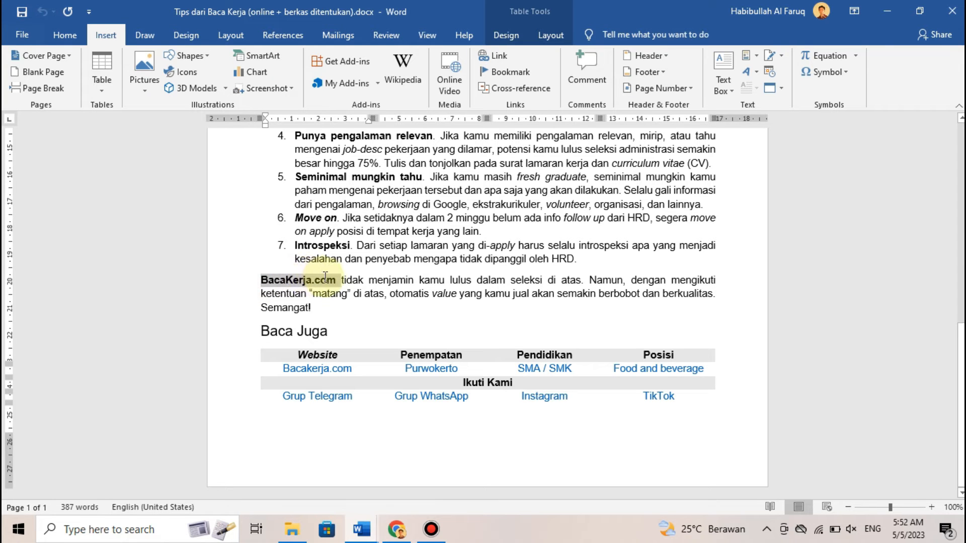
{"action": "key", "text": "ctrl+k"}
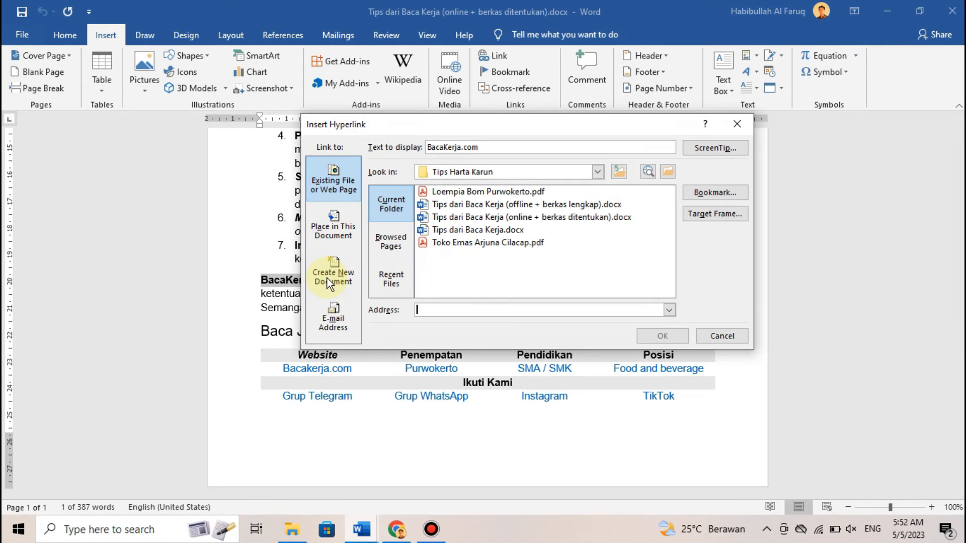
{"action": "left_click", "coordinate": [408, 246]}
{"action": "left_click", "coordinate": [395, 278]}
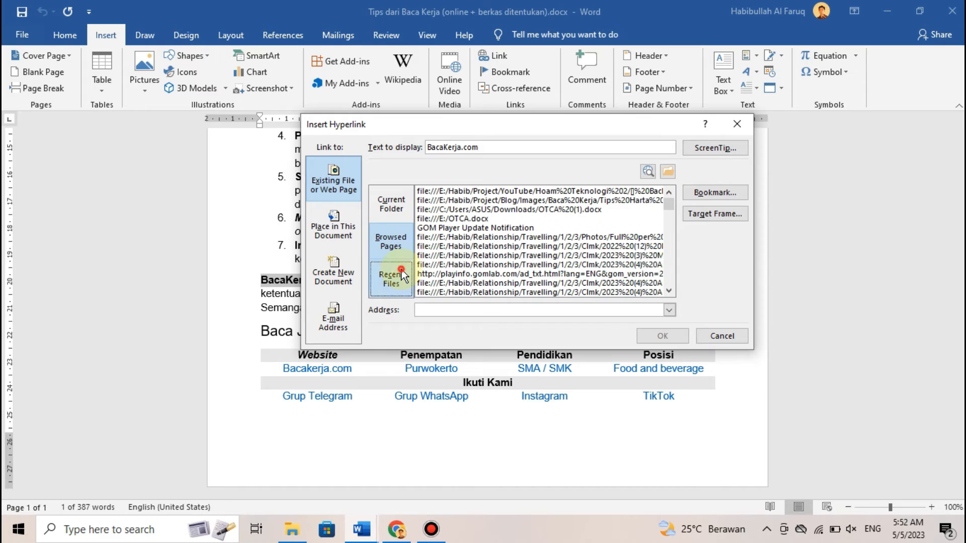
{"action": "left_click", "coordinate": [396, 205]}
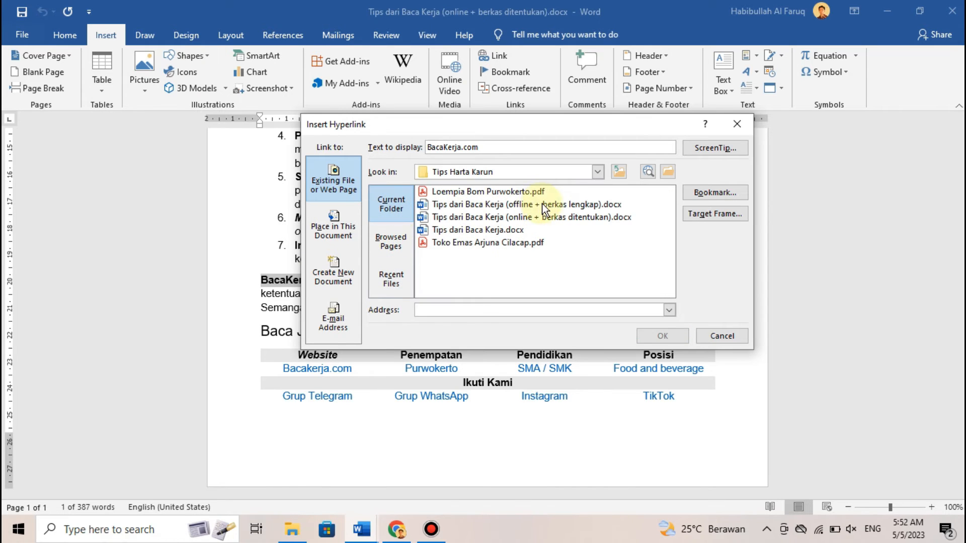
{"action": "left_click", "coordinate": [512, 191]}
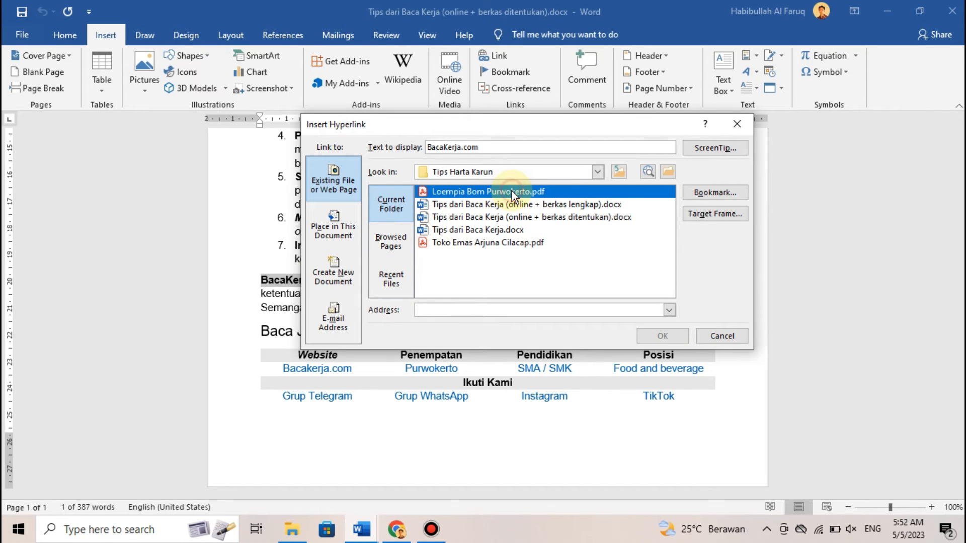
{"action": "left_click", "coordinate": [662, 336]}
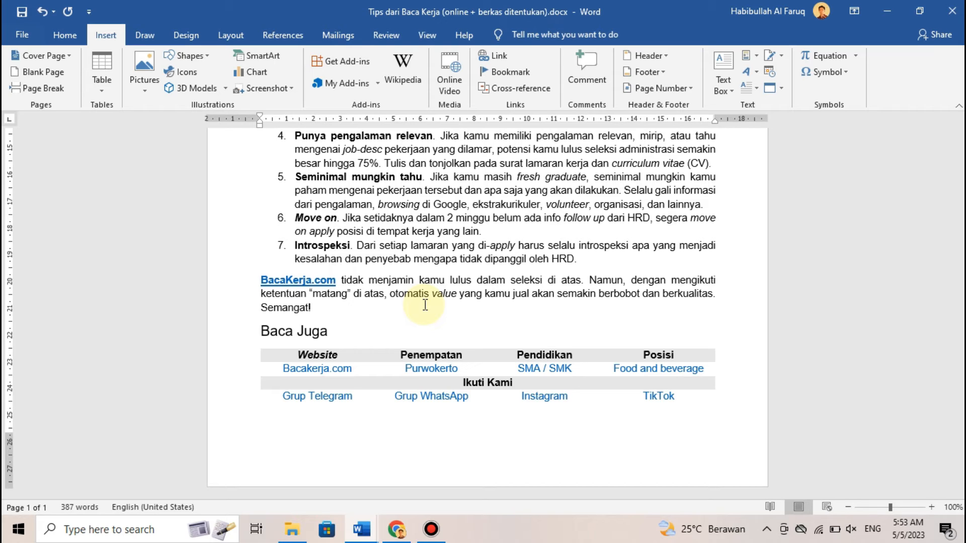
- Check the target of the closing paragraph's "BacaKerja.com" link and minimise the document window
{"action": "mouse_move", "coordinate": [318, 285]}
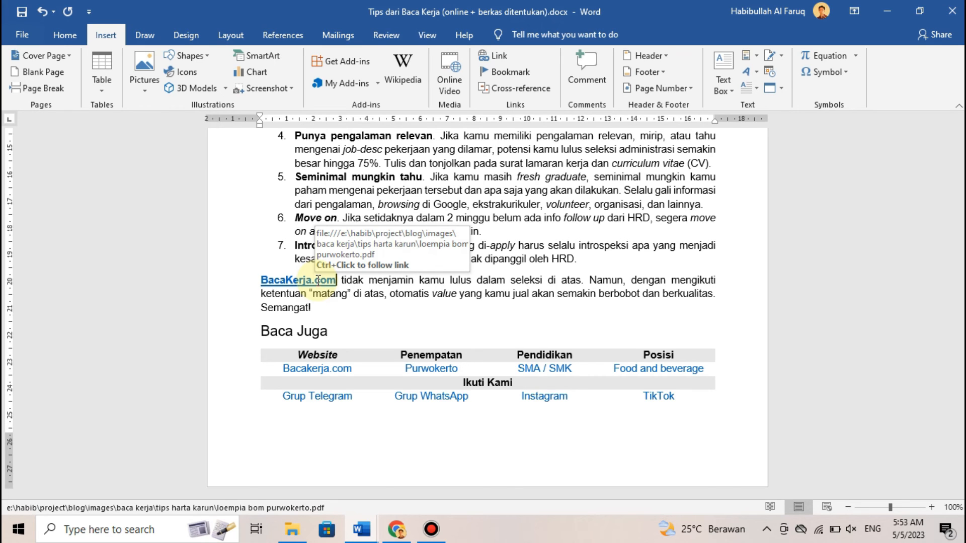
{"action": "scroll", "coordinate": [488, 282], "scroll_direction": "up", "scroll_amount": 10}
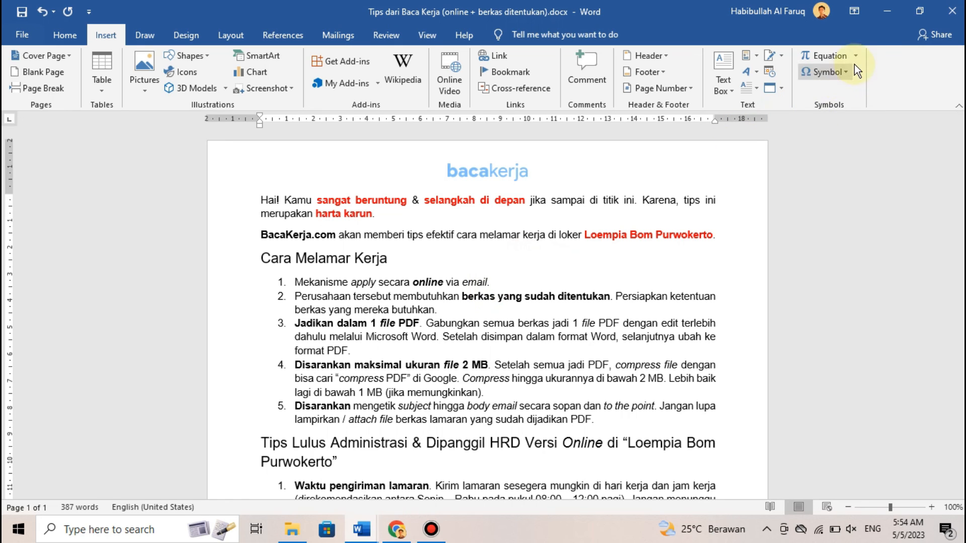
{"action": "left_click", "coordinate": [896, 8]}
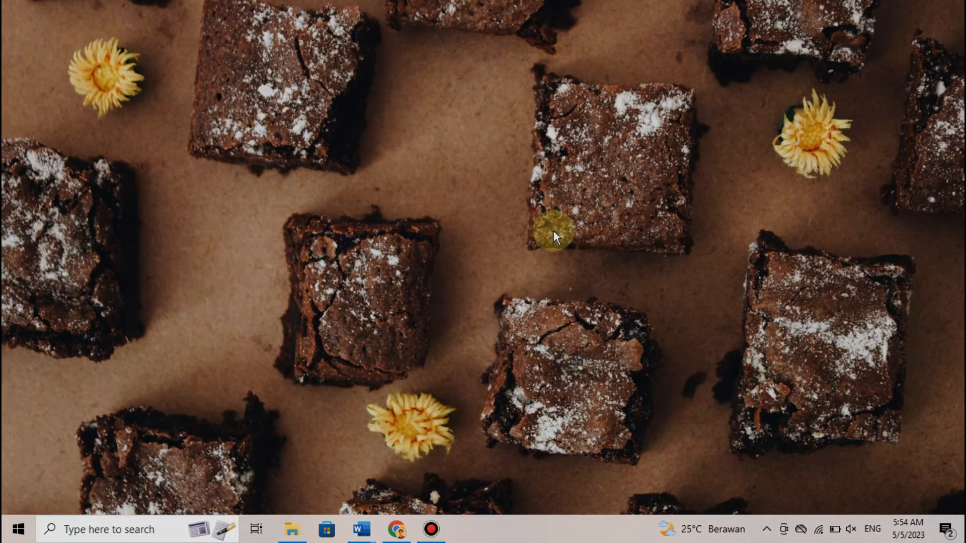